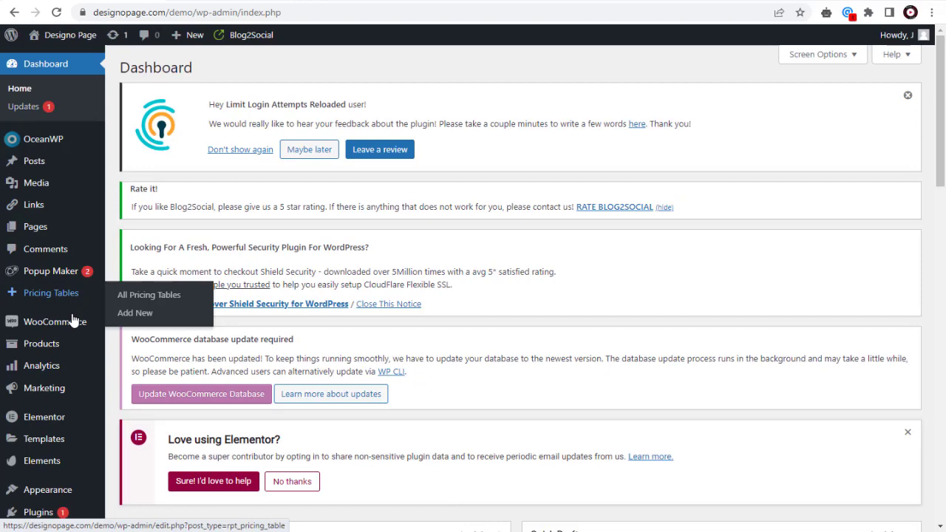
- Search the plugin directory for 'ninja', then install and activate Ninja Forms
scroll(44, 443, "down", 3)
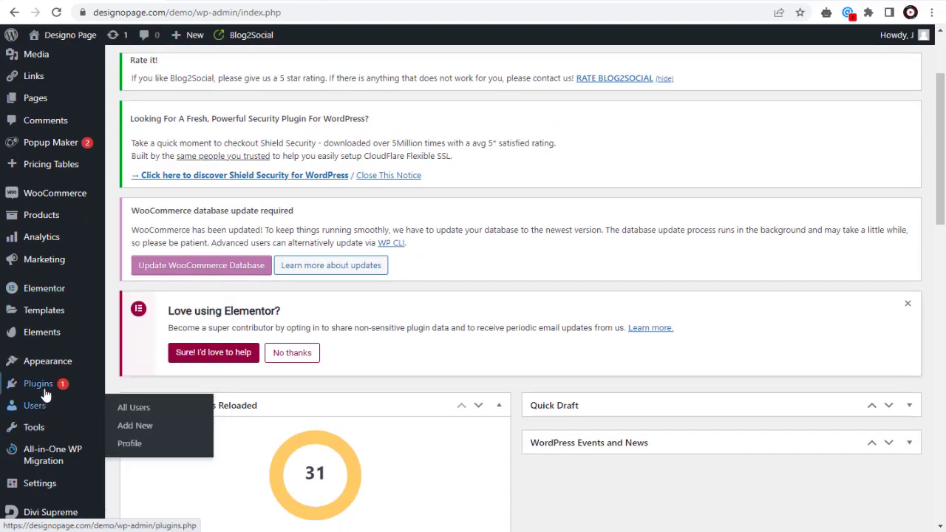
mouse_move(38, 511)
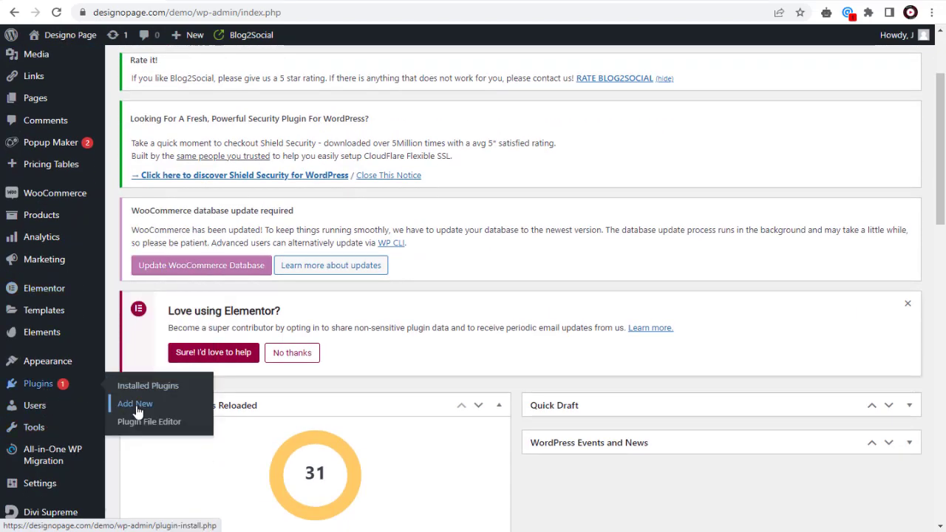
left_click(138, 411)
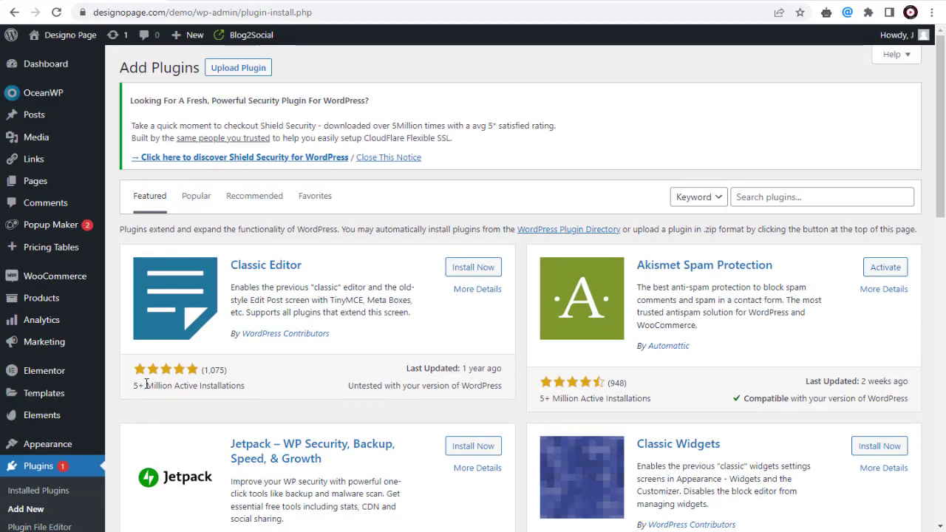
left_click(779, 196)
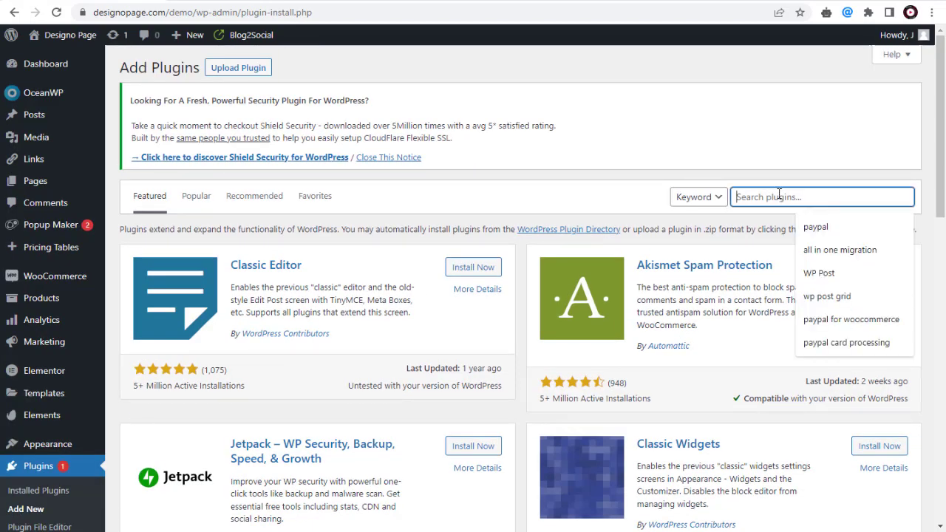
type("ninja form")
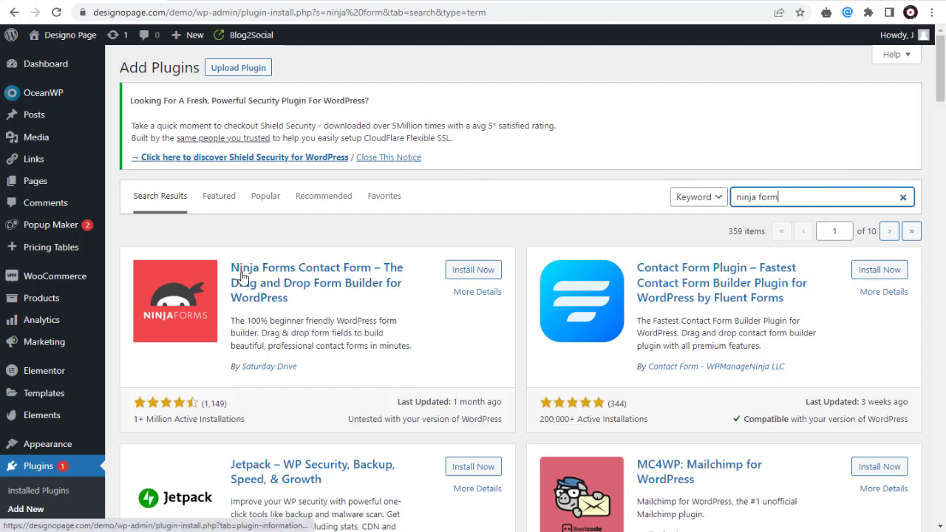
left_click(461, 278)
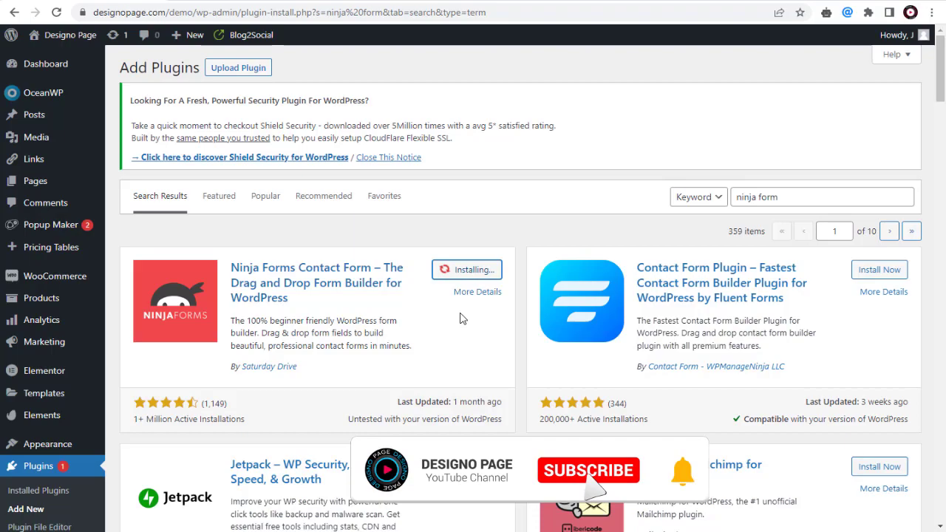
left_click(466, 270)
scroll(724, 274, "down", 3)
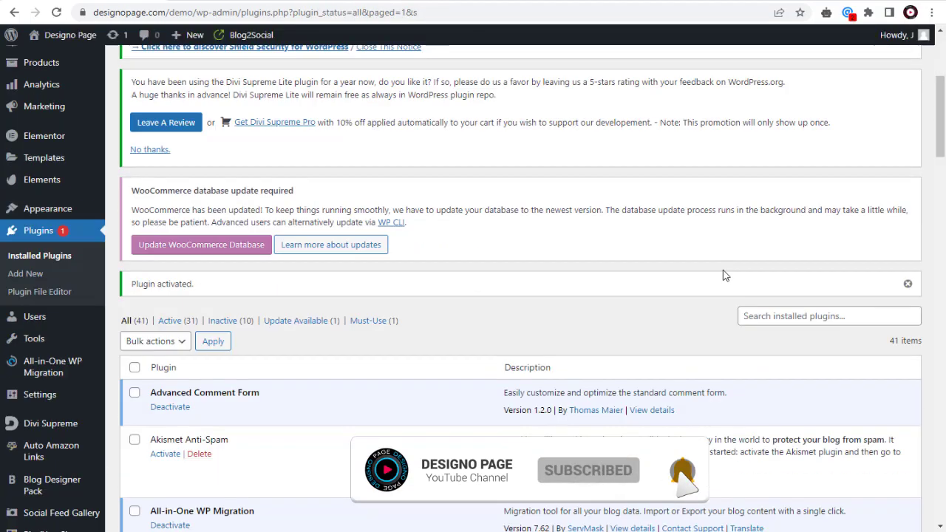
- From the Ninja Forms dashboard, add a new form based on the Contact Us template
scroll(724, 274, "down", 10)
scroll(724, 274, "down", 10)
scroll(161, 172, "up", 6)
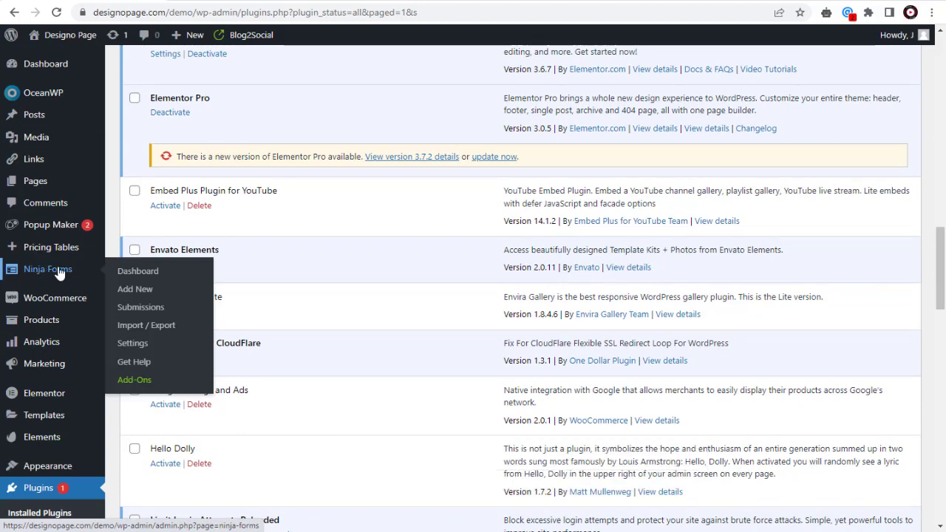
left_click(131, 272)
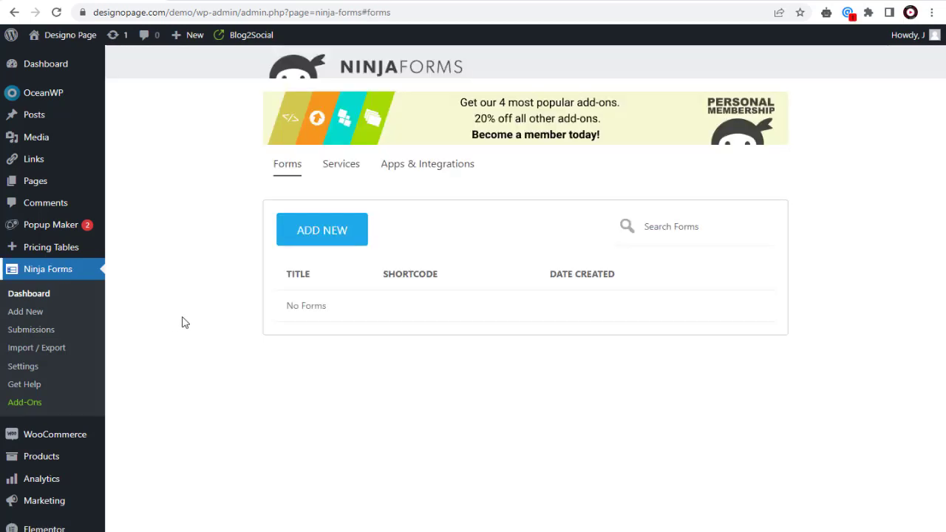
left_click(327, 232)
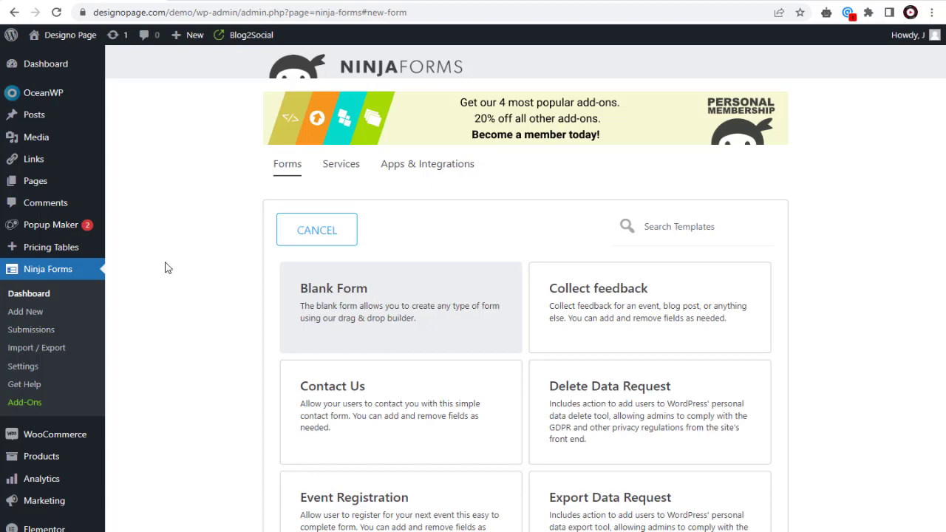
scroll(165, 268, "down", 2)
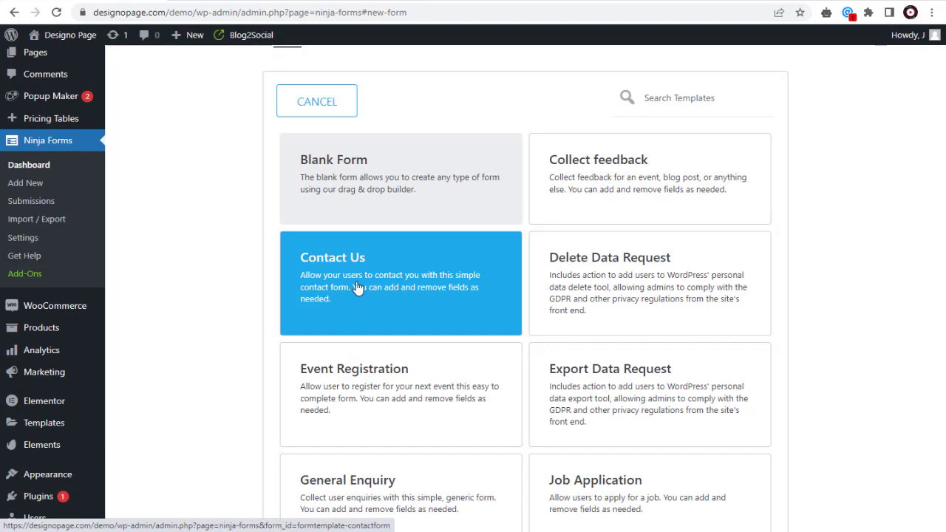
left_click(357, 288)
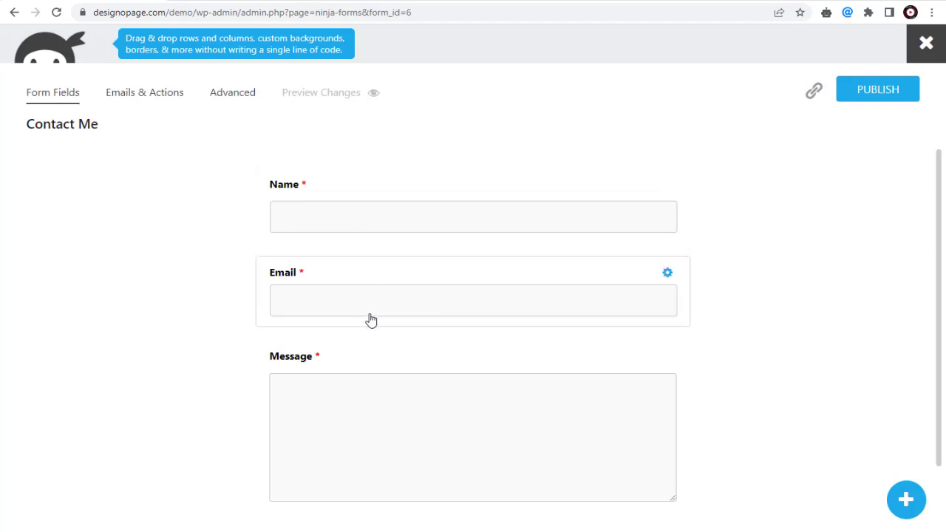
- Change the form title from 'Contact Me' to 'Get in touch with us!' in Display Settings
scroll(387, 428, "down", 1)
scroll(272, 434, "up", 1)
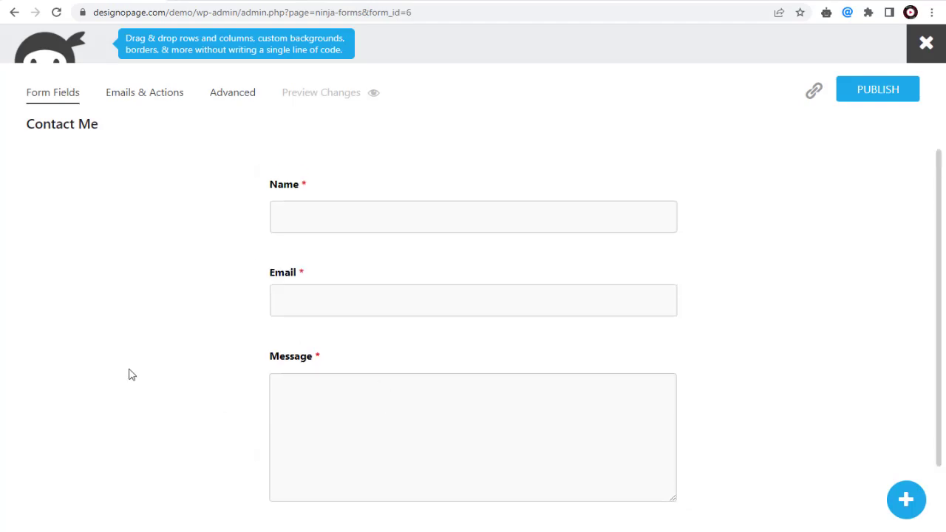
left_click(235, 94)
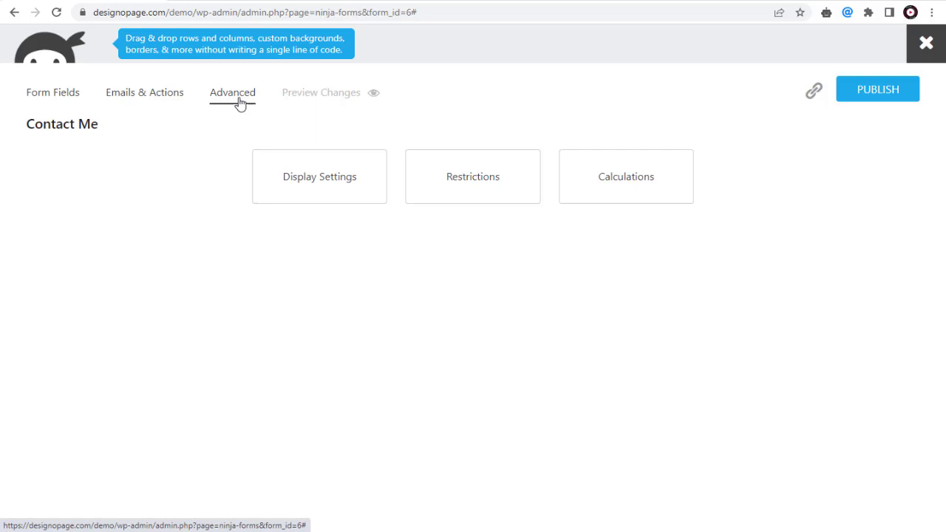
left_click(317, 185)
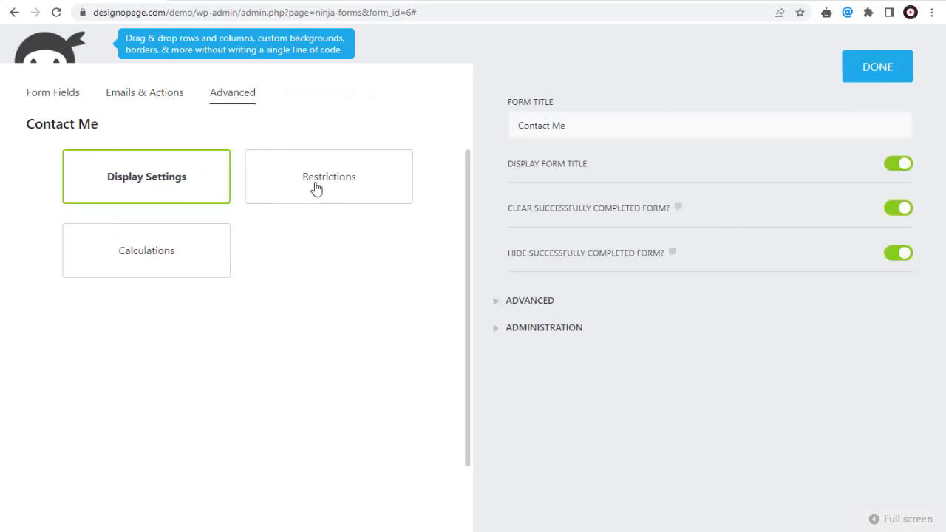
triple_click(583, 129)
key("BackSpace")
type("Get in touch with u")
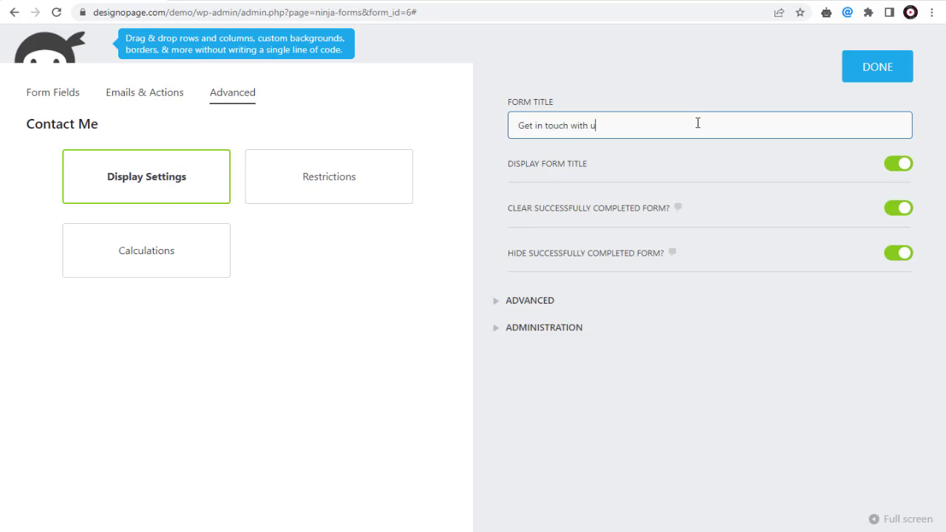
type("s!")
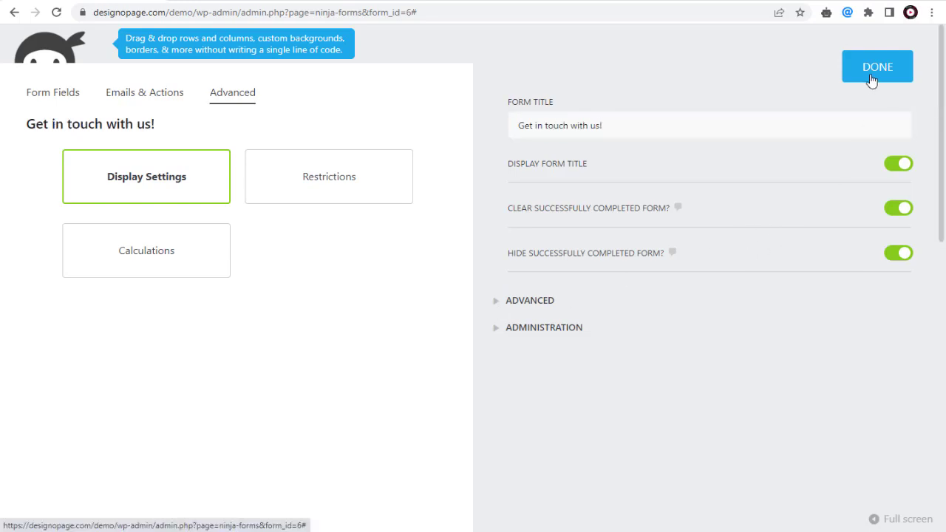
left_click(870, 74)
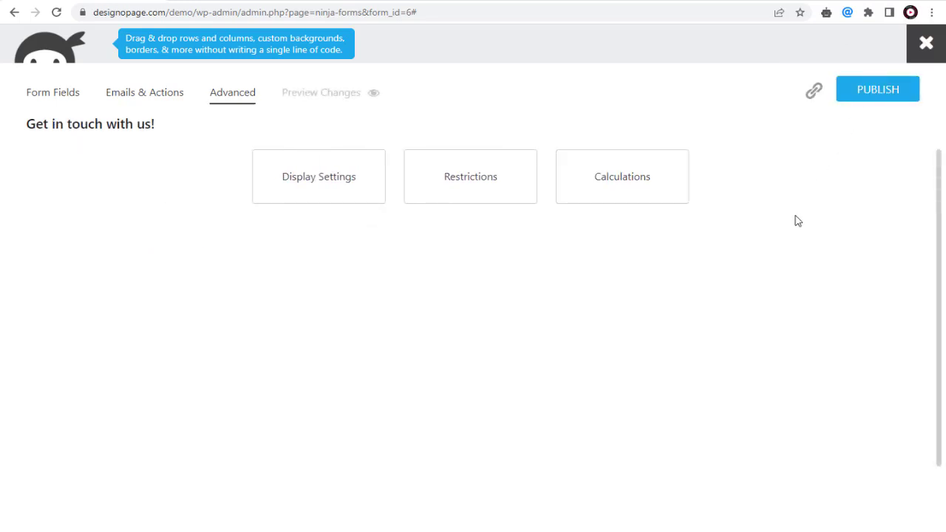
- Insert a Phone field between Email and Message, with Required Field turned off
left_click(55, 97)
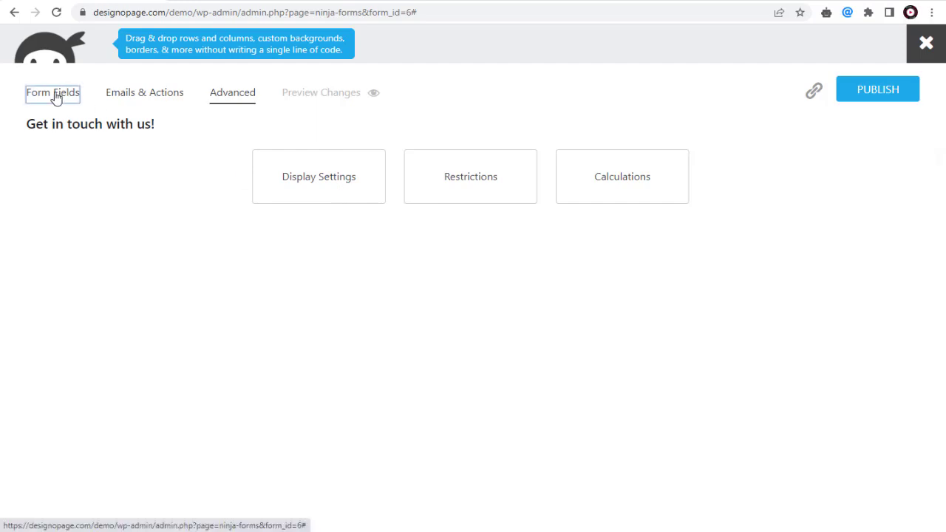
scroll(117, 226, "down", 1)
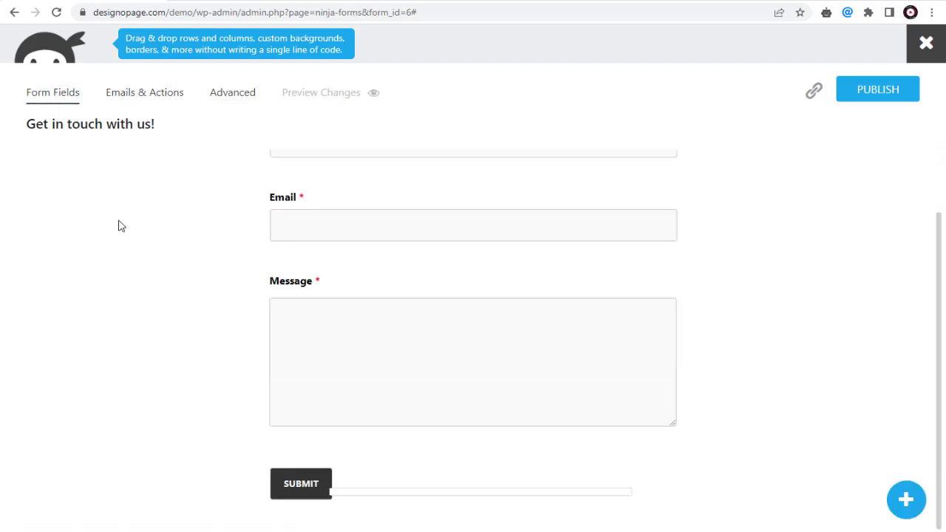
scroll(119, 225, "up", 1)
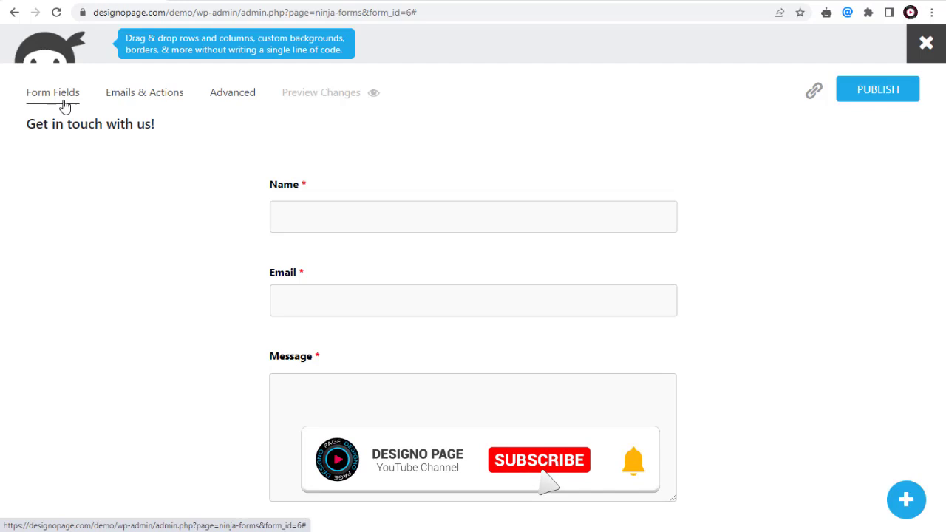
left_click(905, 500)
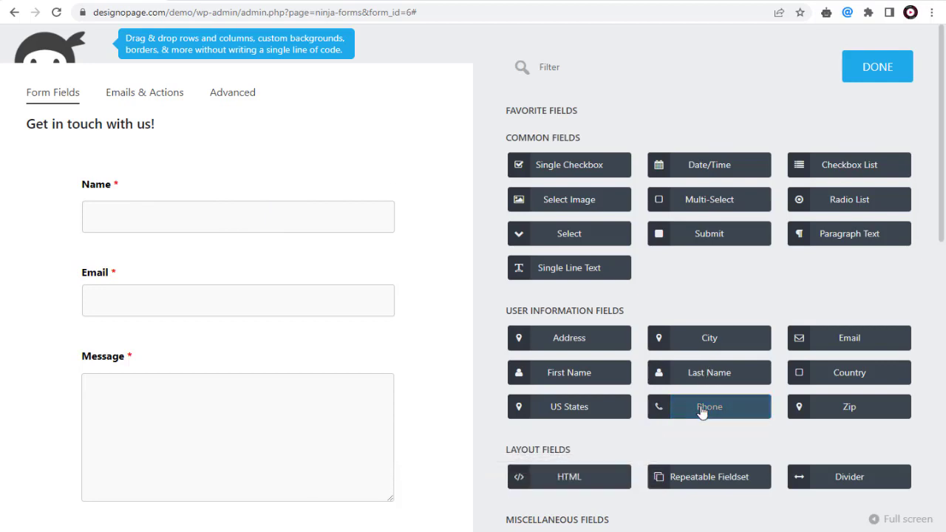
left_click_drag(701, 412, 164, 352)
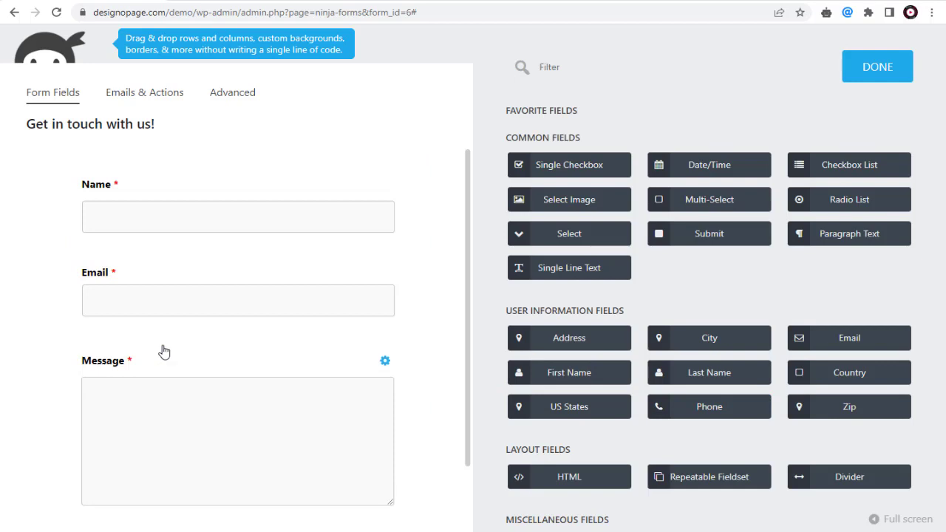
left_click(253, 358)
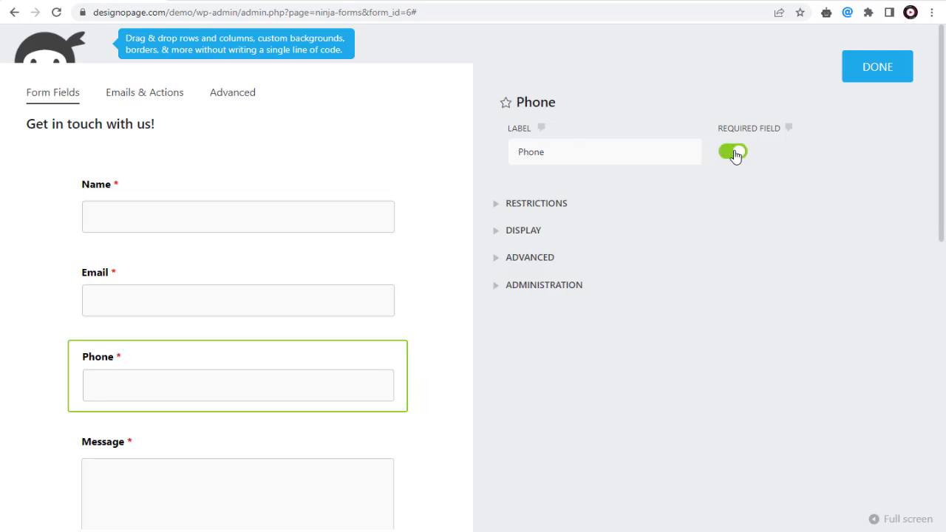
left_click(733, 152)
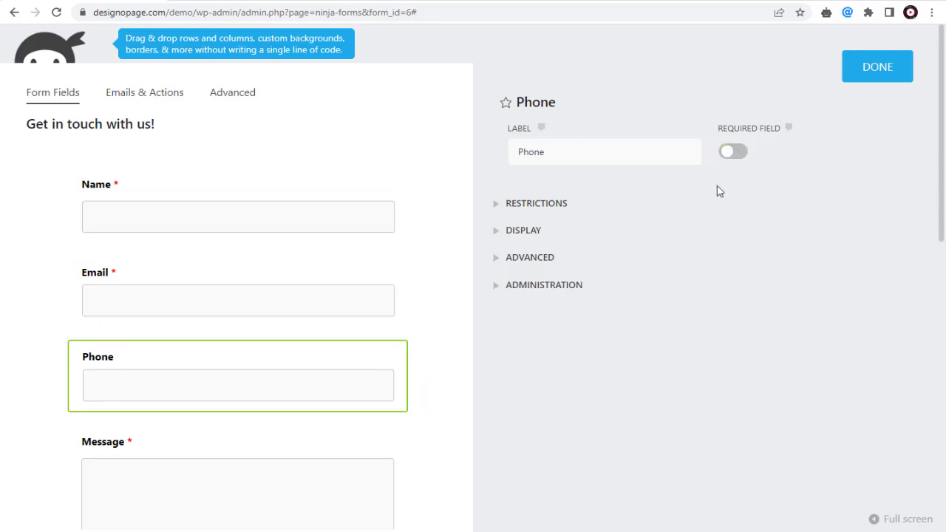
left_click(875, 78)
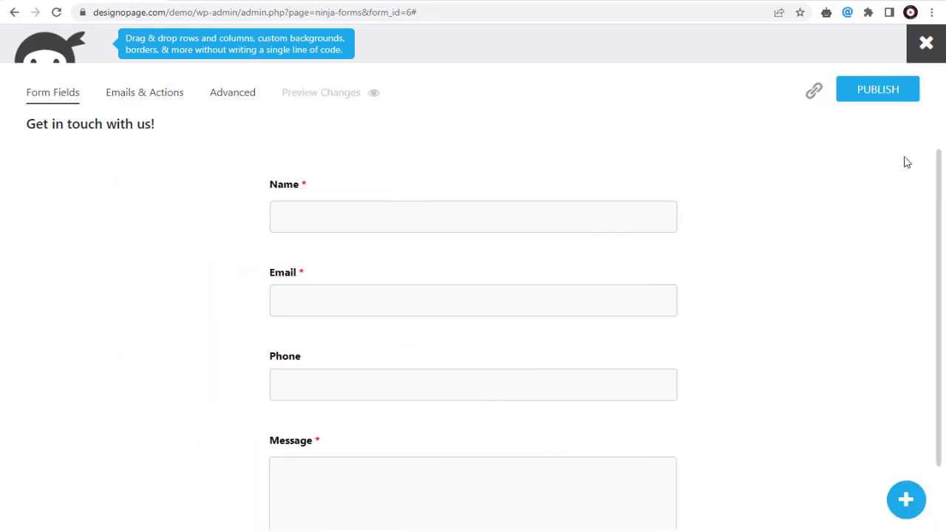
- Publish the form and close the builder back to the Ninja Forms list
left_click(869, 96)
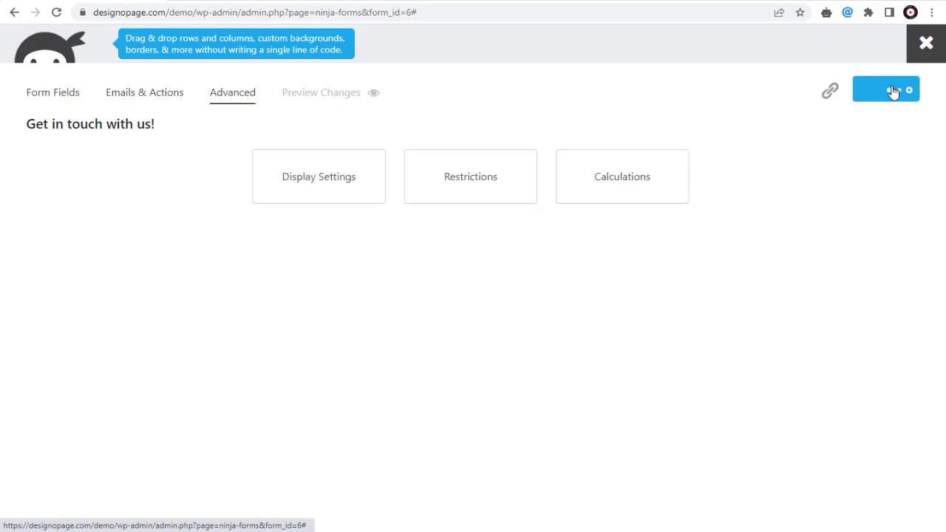
left_click(893, 90)
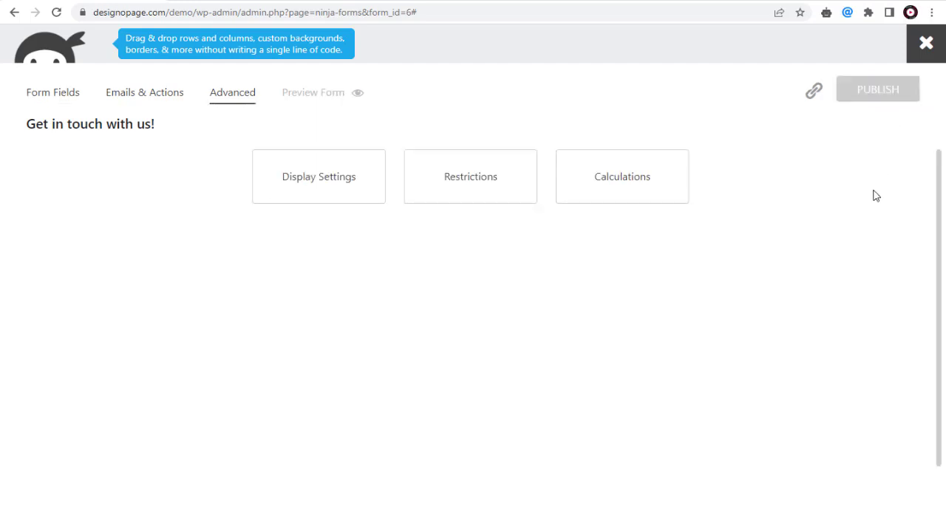
left_click(926, 42)
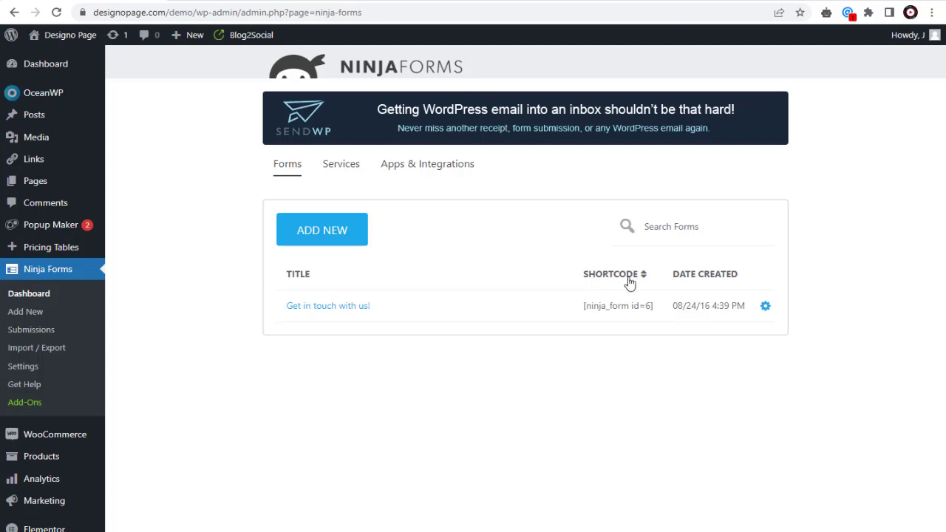
- Copy the form's shortcode [ninja_form id=6] from the Ninja Forms dashboard
left_click_drag(660, 307, 581, 312)
right_click(601, 305)
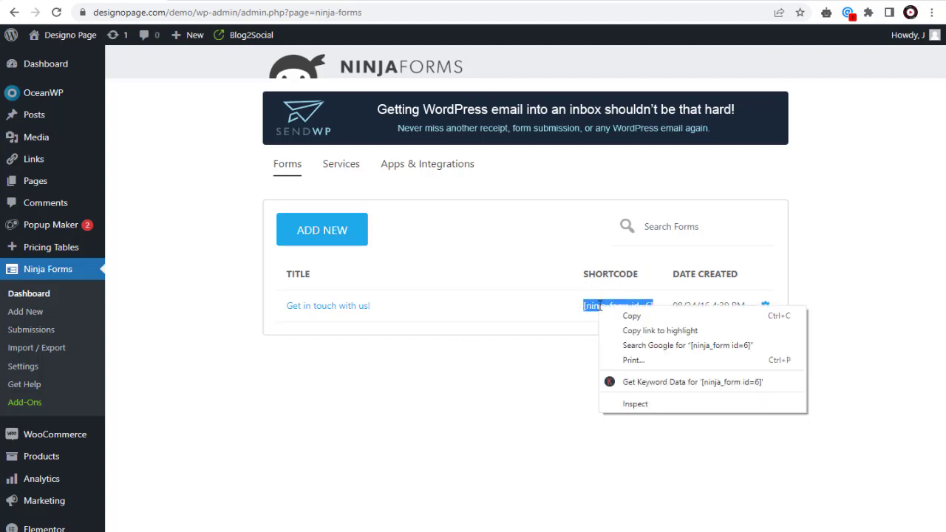
left_click(624, 317)
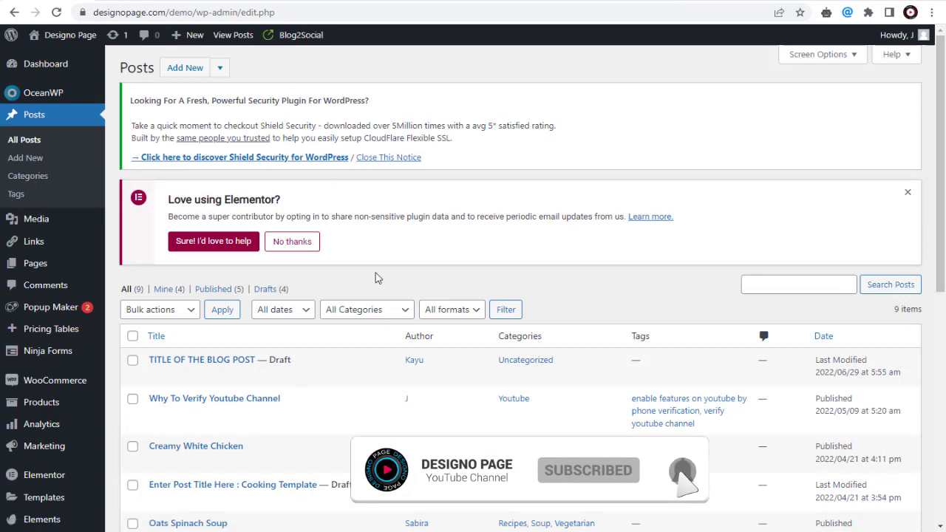
- Open the free SSL certificate post and switch its content block to HTML editing
scroll(375, 276, "down", 2)
scroll(375, 276, "down", 1)
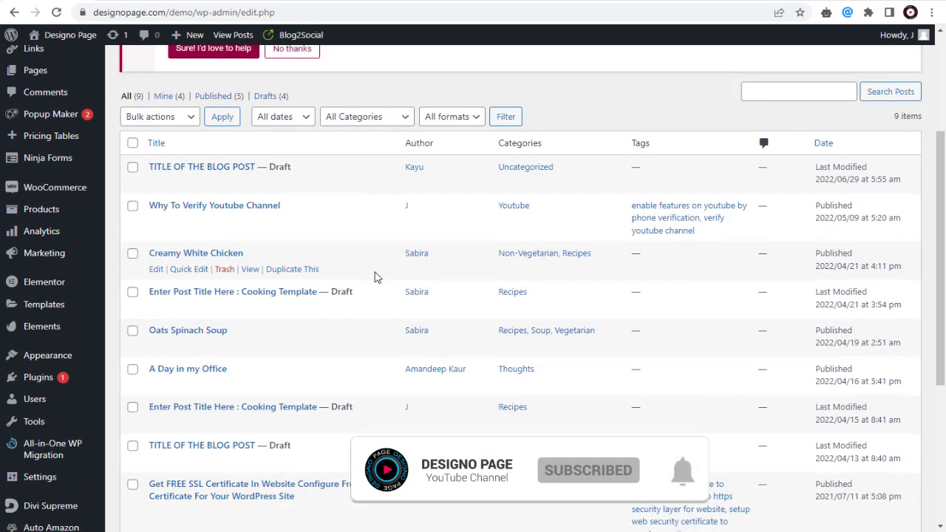
scroll(209, 392, "down", 1)
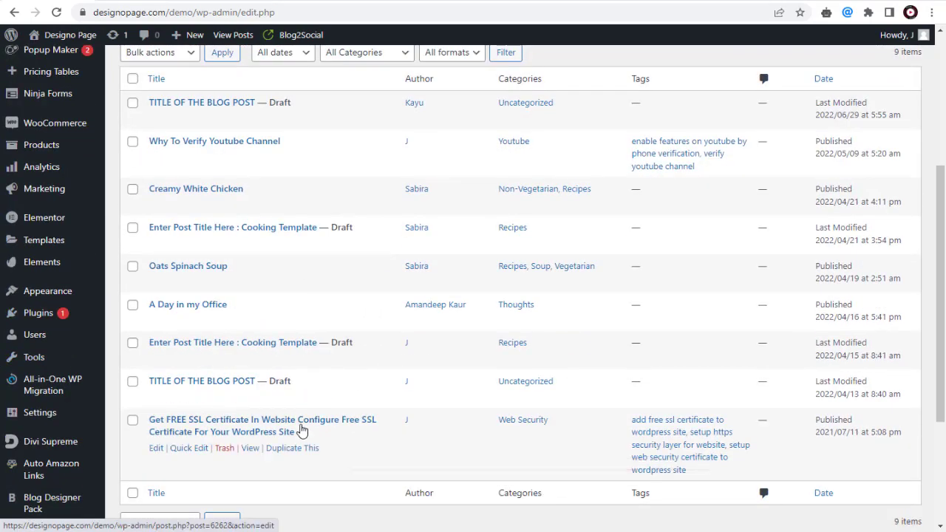
left_click(157, 449)
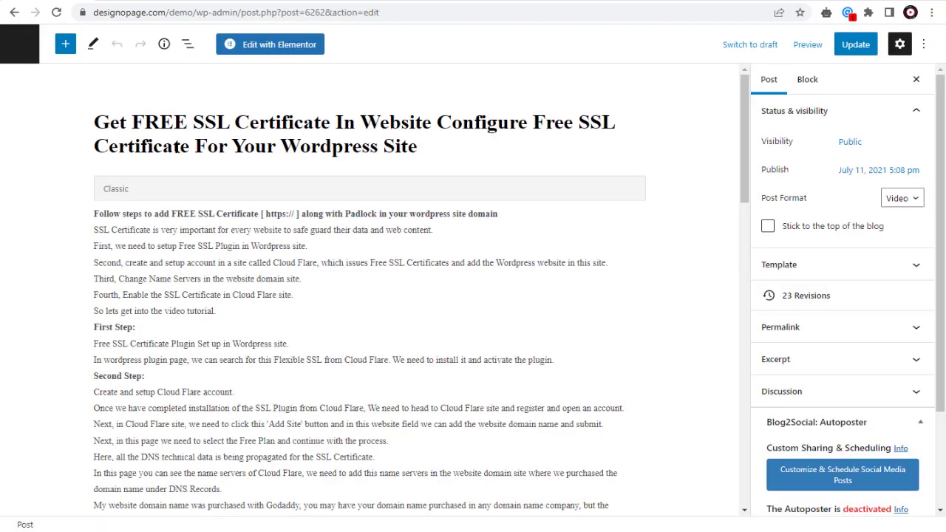
left_click(486, 256)
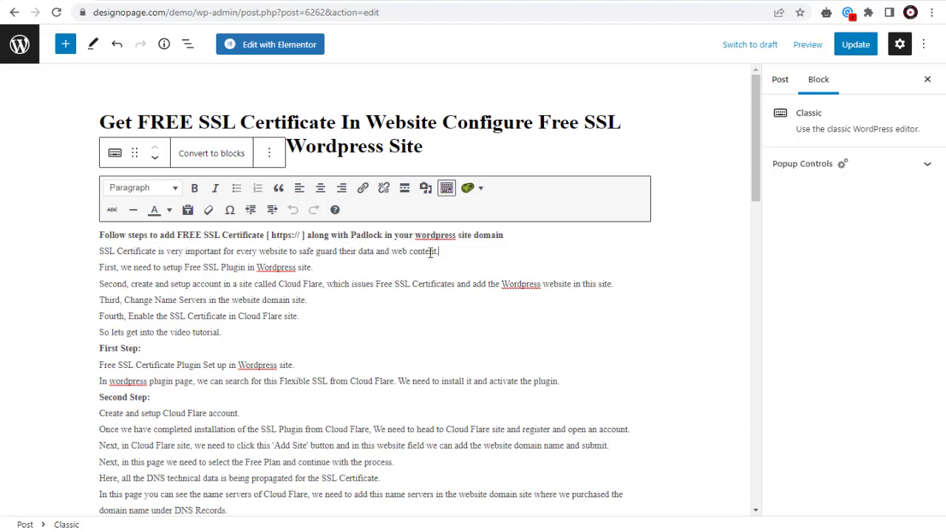
left_click(271, 153)
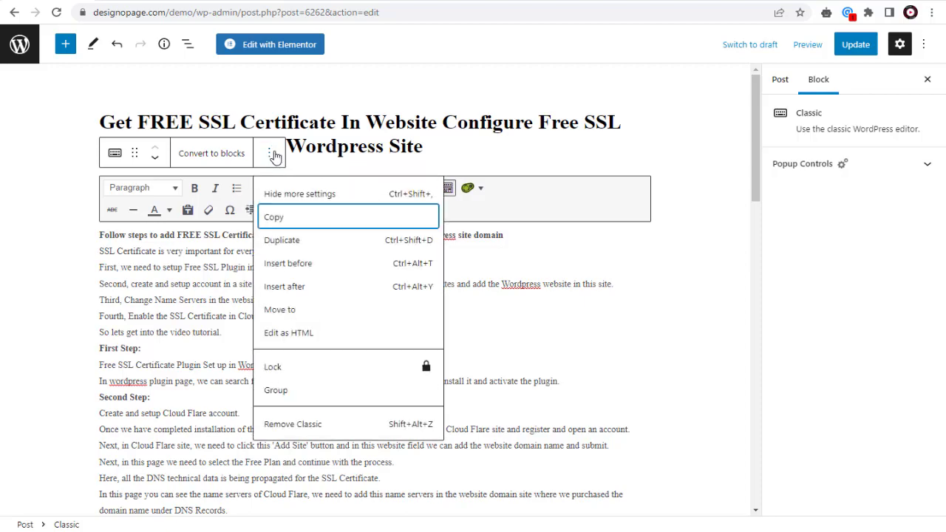
left_click(307, 333)
- Paste [ninja_form id=6] on a new line at the end and update the post
scroll(413, 316, "down", 3)
scroll(414, 315, "down", 4)
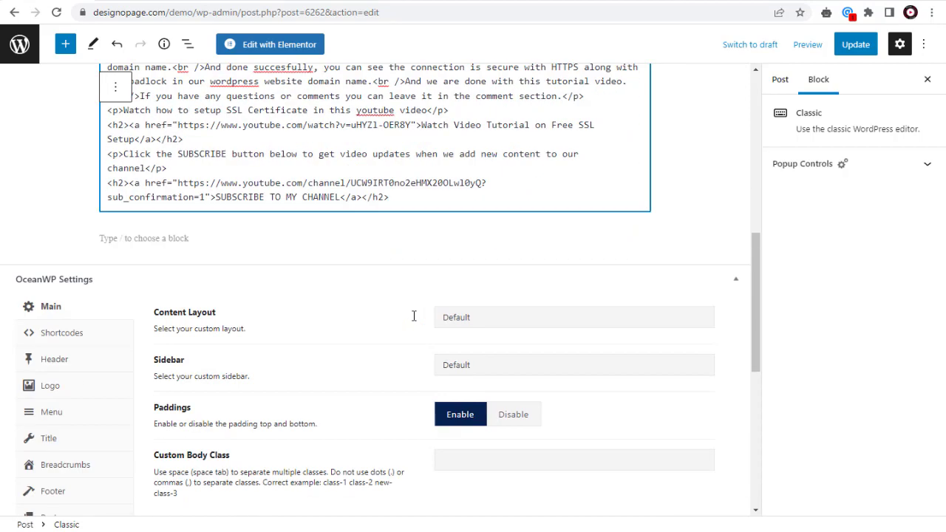
scroll(414, 320, "up", 3)
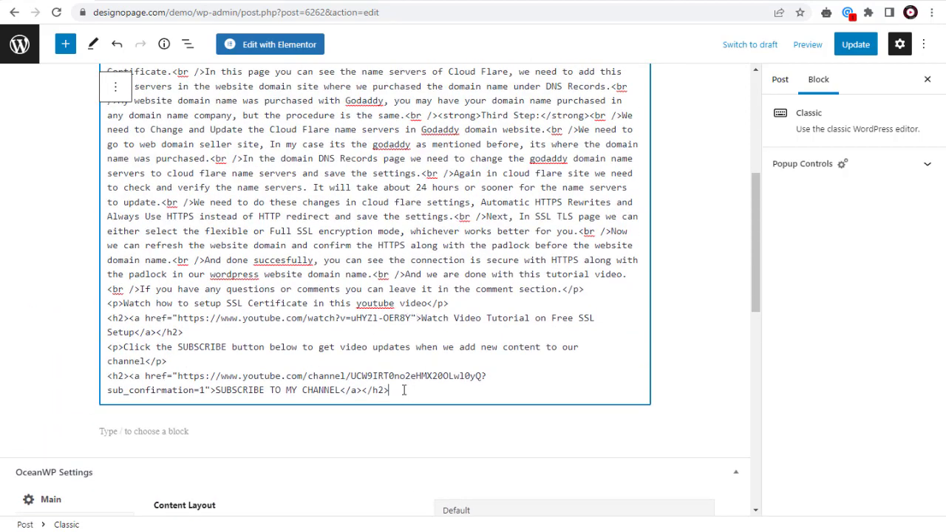
key("Return")
key("Return")
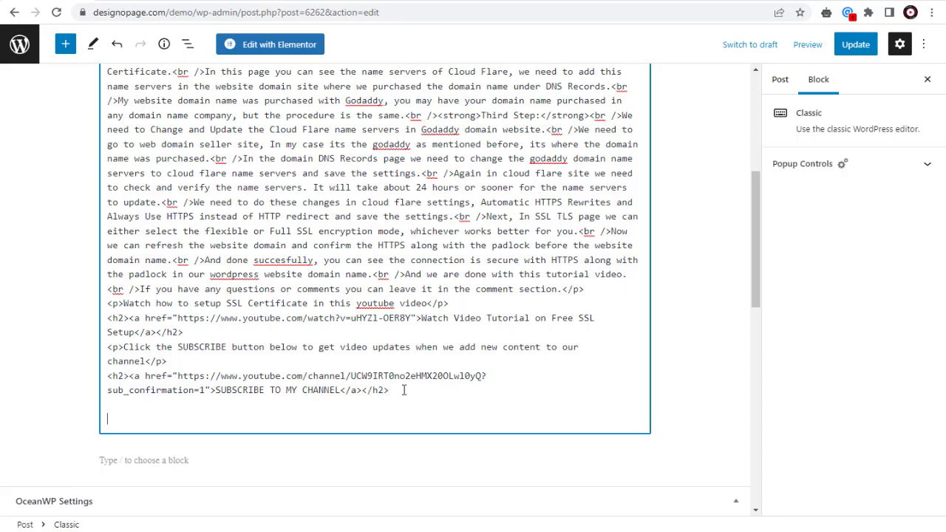
key("ctrl+v")
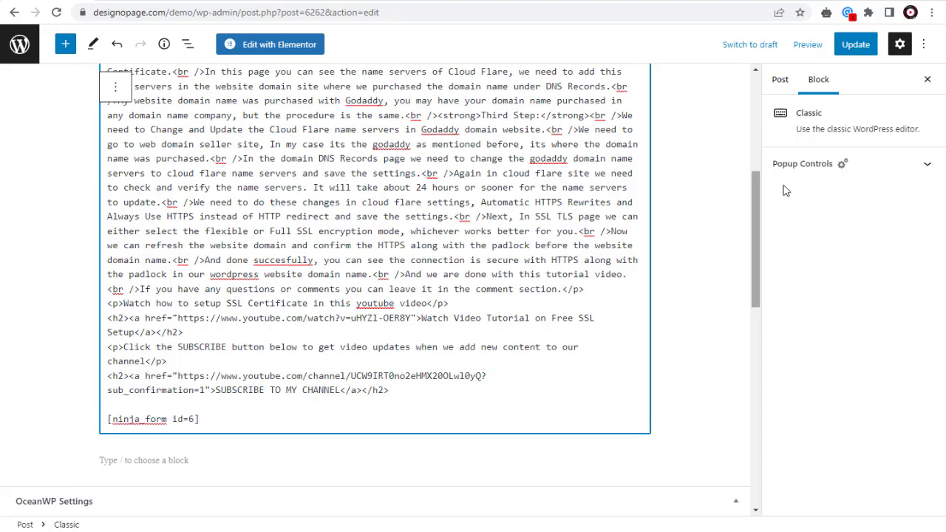
left_click(857, 50)
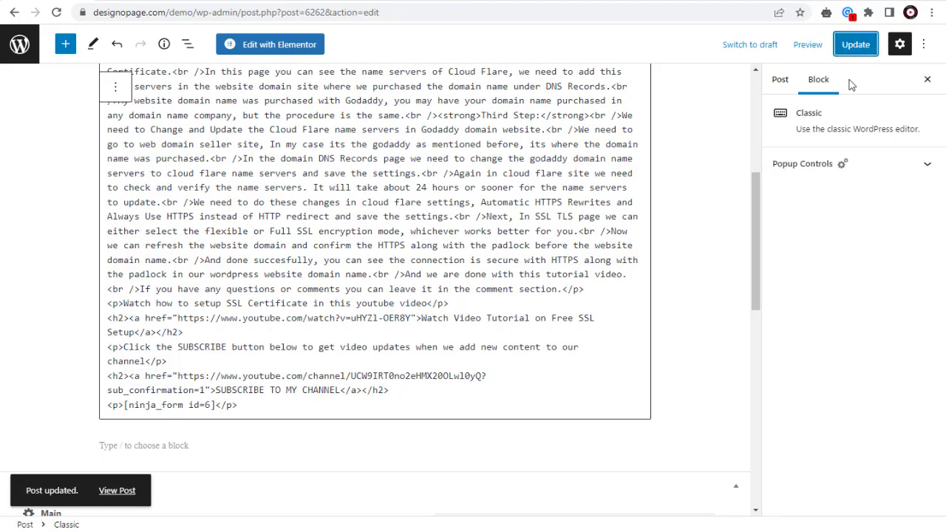
- Preview the post in a new tab and scroll down to the 'Get in touch with us!' form
left_click(806, 44)
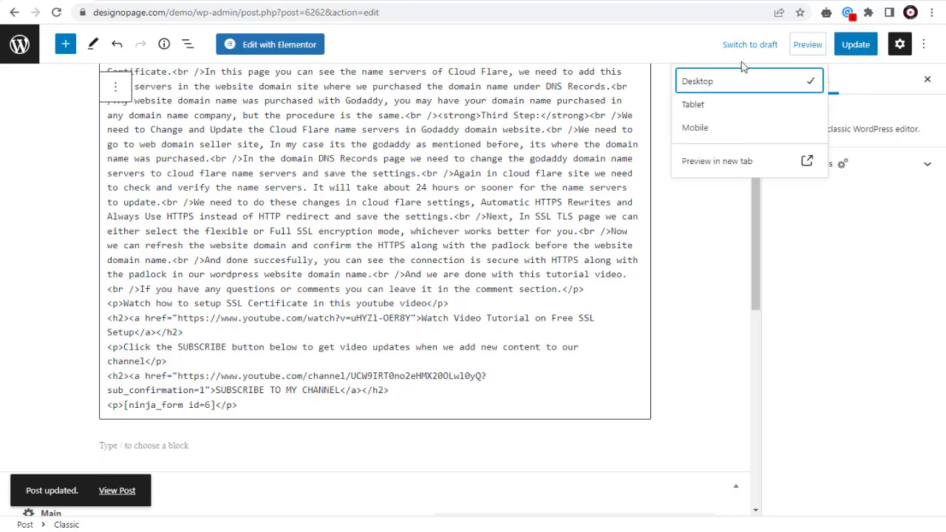
left_click(801, 157)
scroll(665, 186, "down", 3)
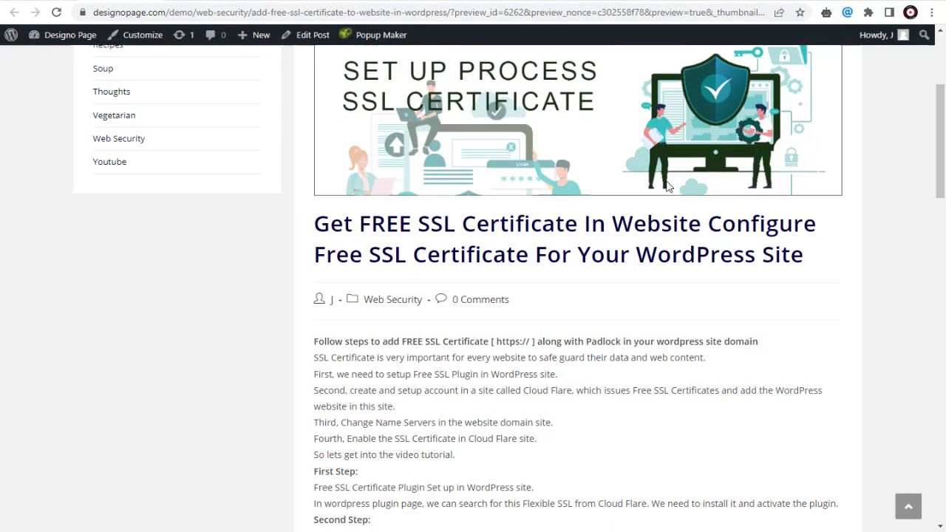
scroll(666, 186, "down", 5)
scroll(666, 185, "down", 2)
scroll(666, 185, "down", 2)
scroll(666, 186, "down", 3)
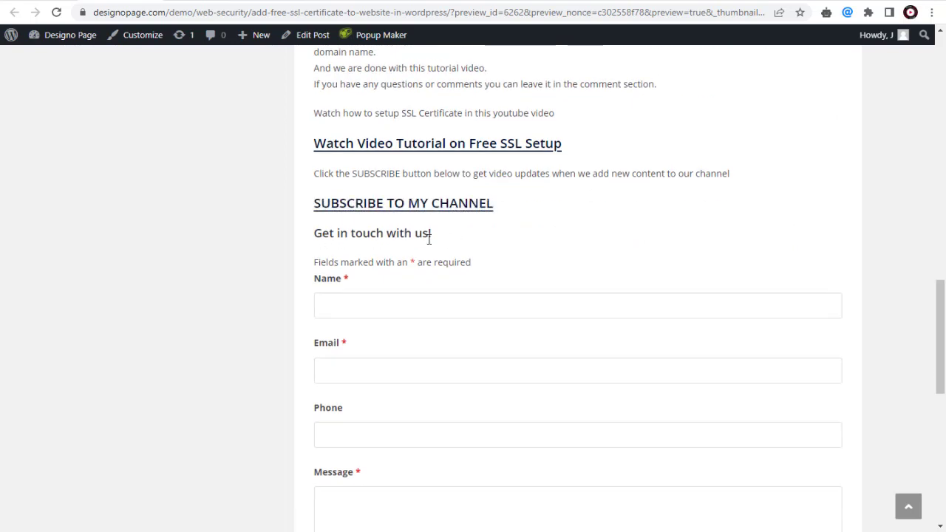
- Fill in a test name, e-mail, phone and web-videos enquiry message, then submit the form
scroll(429, 239, "down", 2)
left_click(319, 170)
type("Ma")
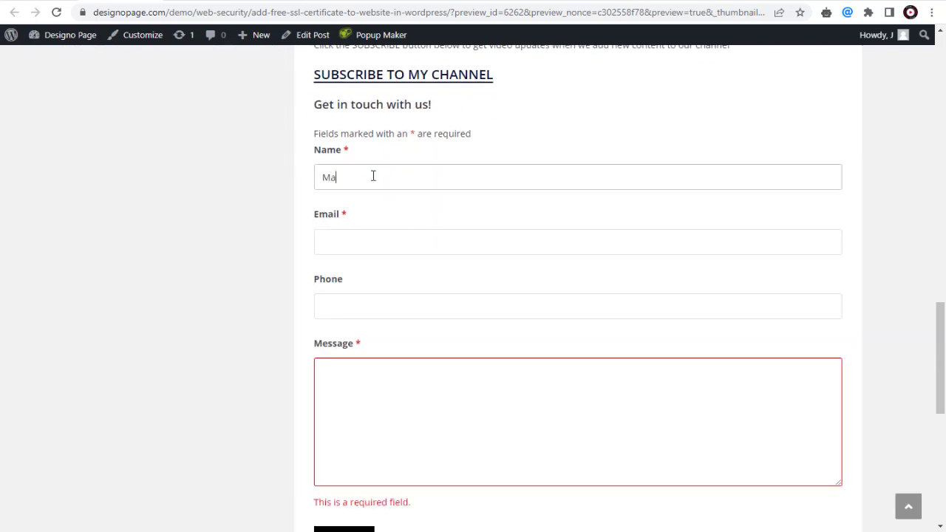
type("rko")
left_click(344, 242)
left_click(399, 299)
type("+4563728")
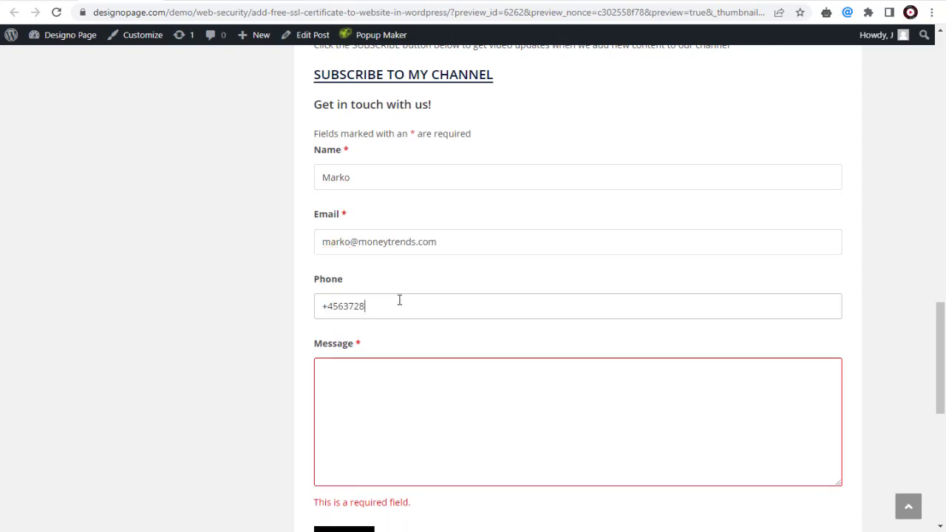
type("25")
left_click(341, 377)
type("I would want to know more information on web videos you cr")
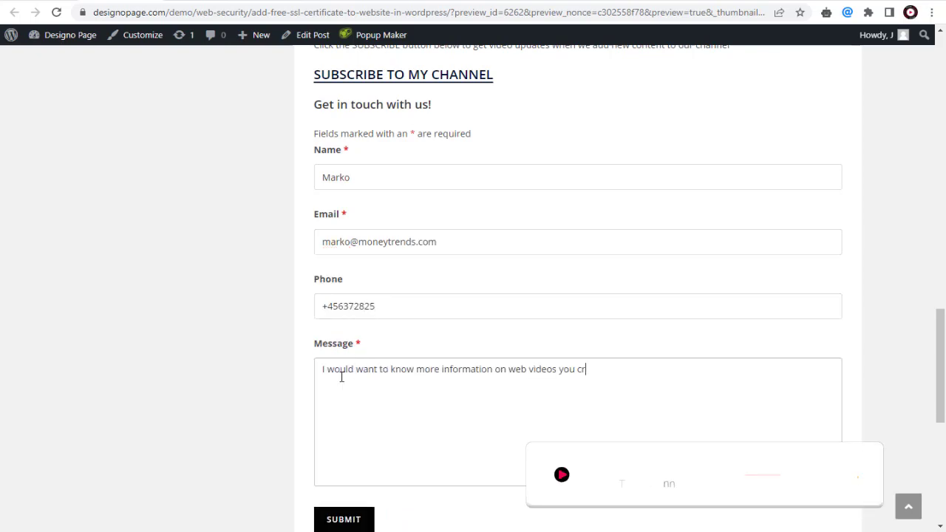
type("eat")
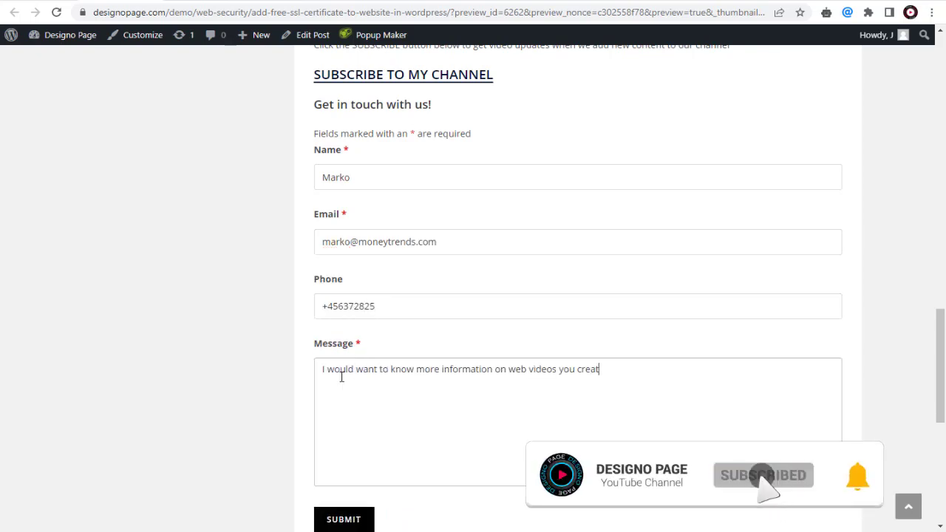
type("ing.")
left_click(355, 519)
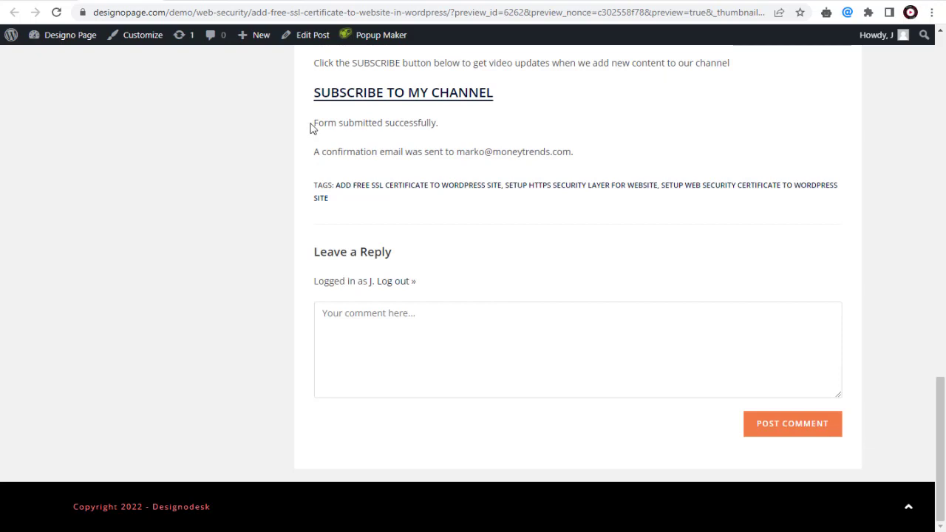
left_click_drag(312, 125, 437, 127)
- Open Ninja Forms Submissions and filter to 'Get in touch with us! (ID: 6)'
left_click(438, 127)
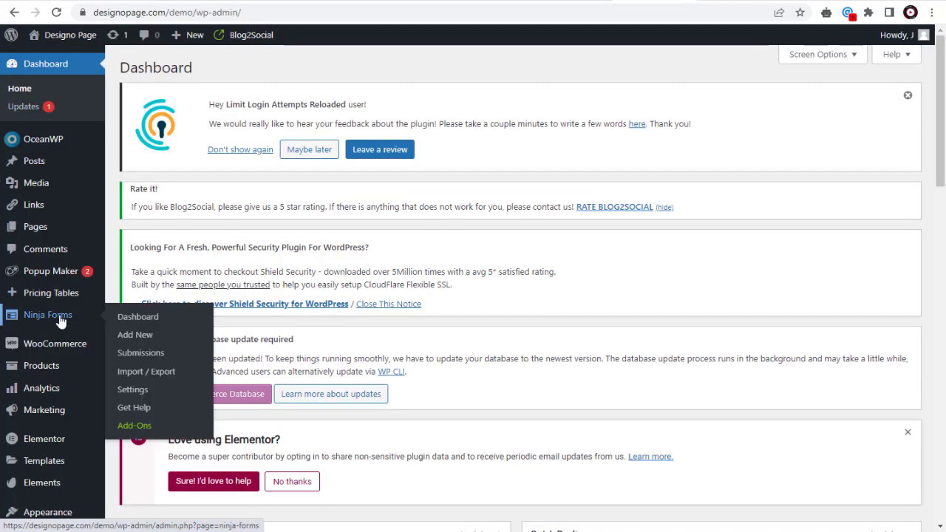
left_click(134, 353)
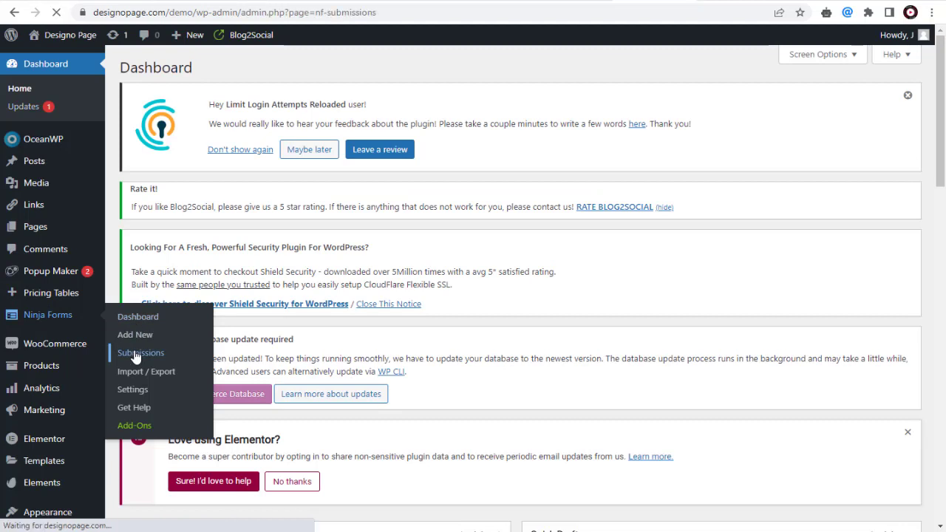
left_click(228, 303)
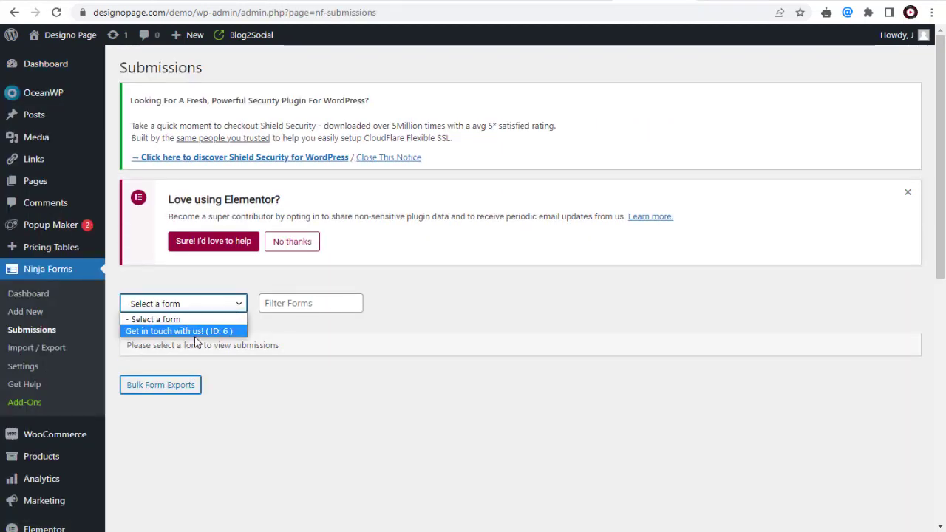
left_click(195, 332)
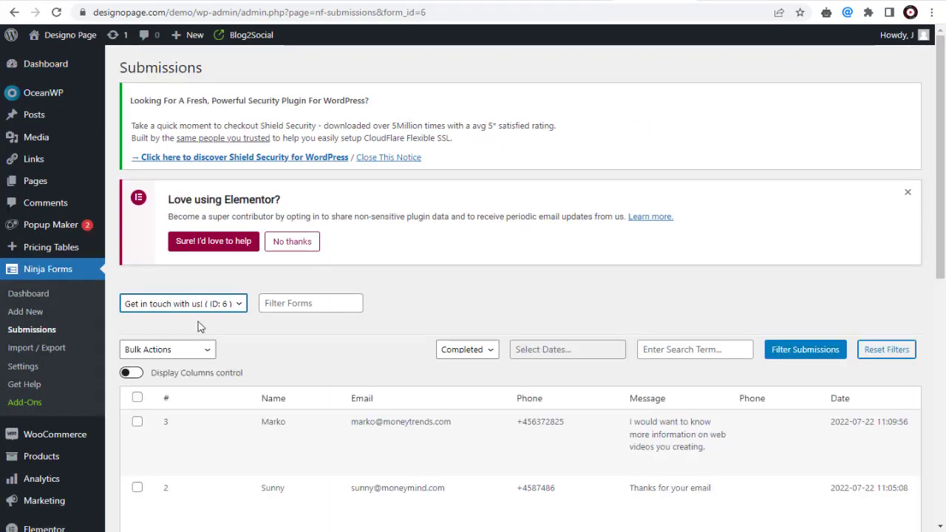
scroll(203, 318, "down", 1)
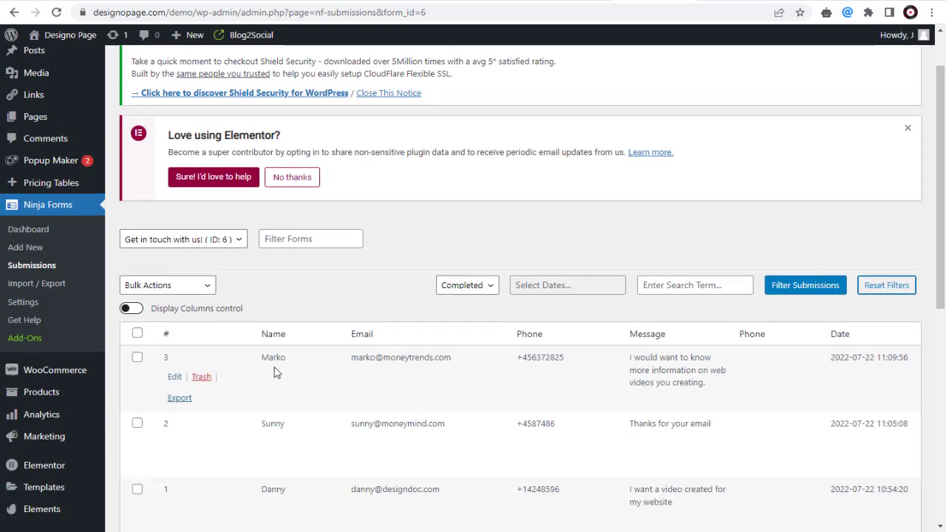